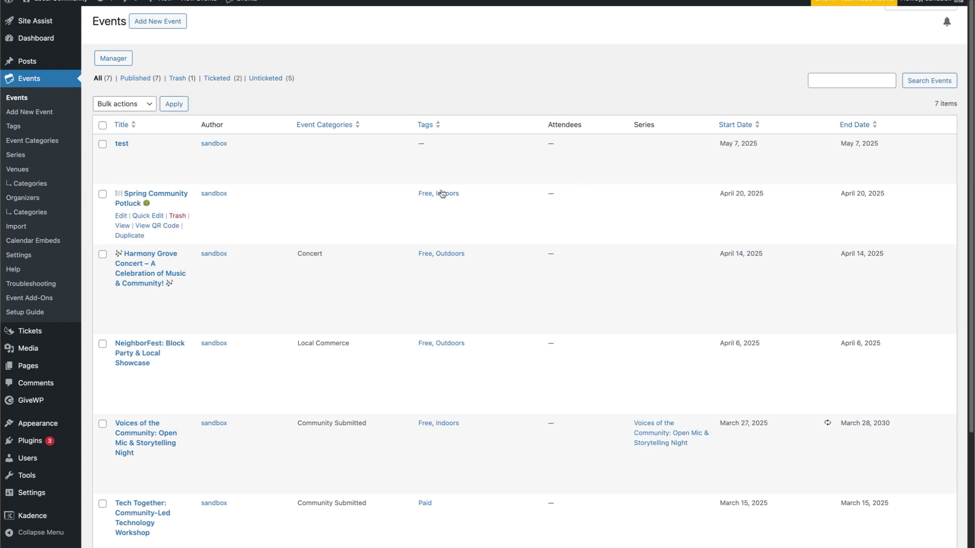
Open the Spring Community Potluck event for editing, view its QR code, and close the QR code window.
click(121, 215)
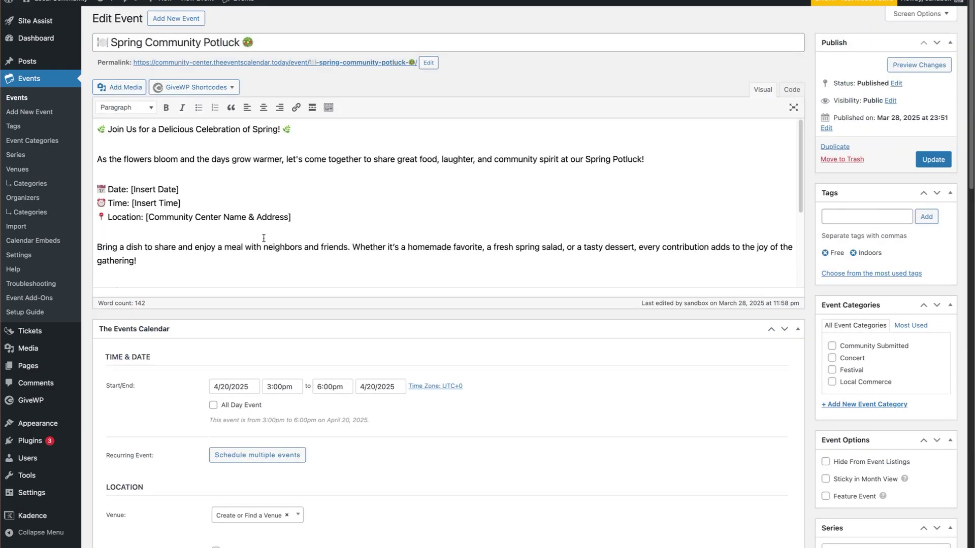
scroll(832, 354, down, 4)
scroll(832, 354, down, 2)
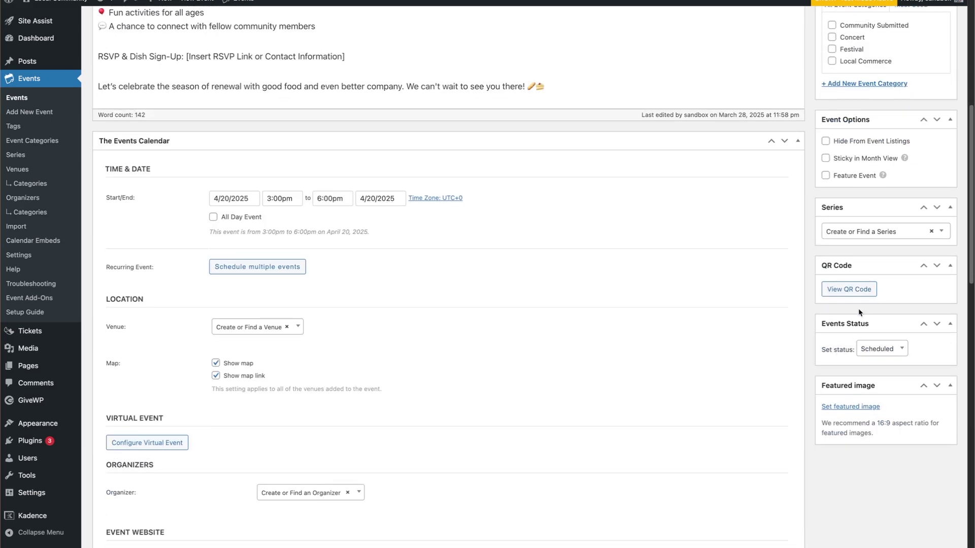
click(853, 287)
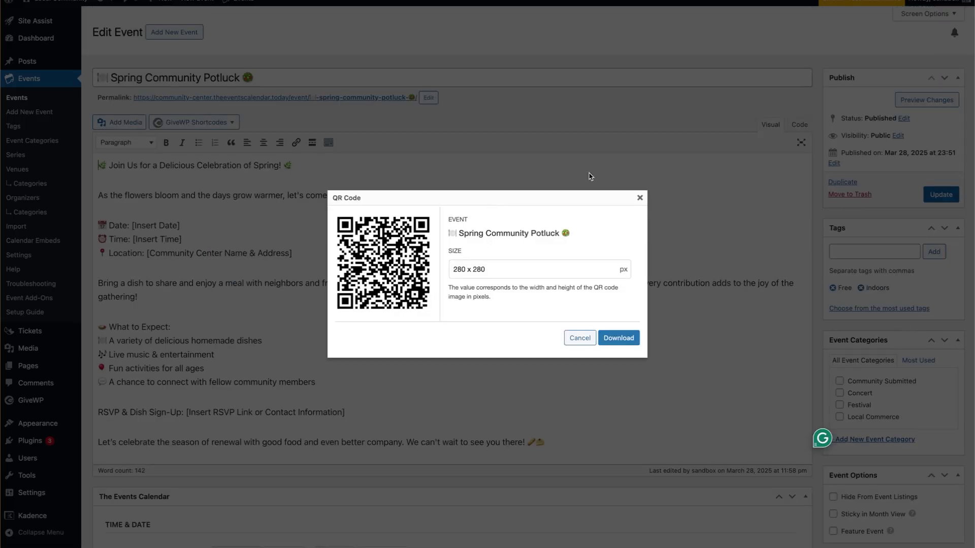
click(682, 164)
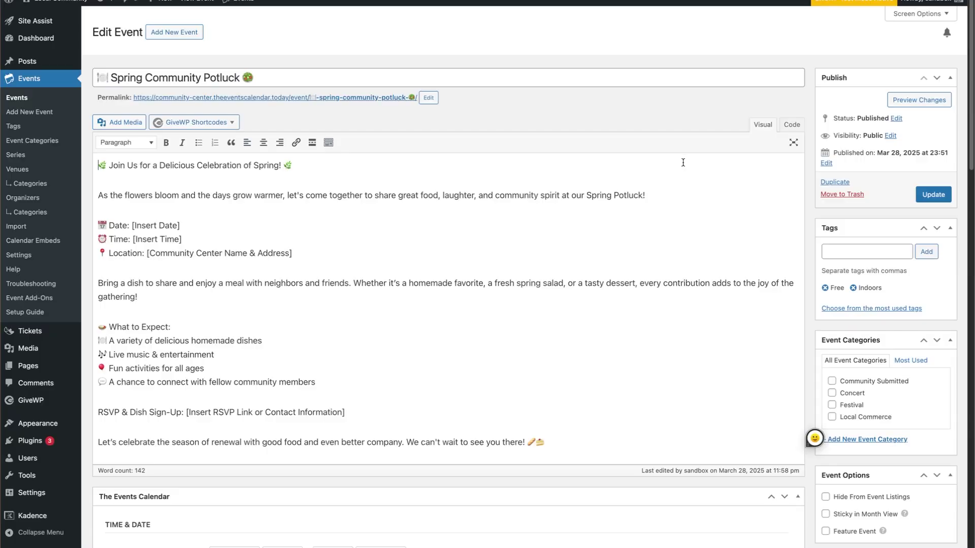
Return to the events list, look through the events, and open the event Series page.
click(14, 98)
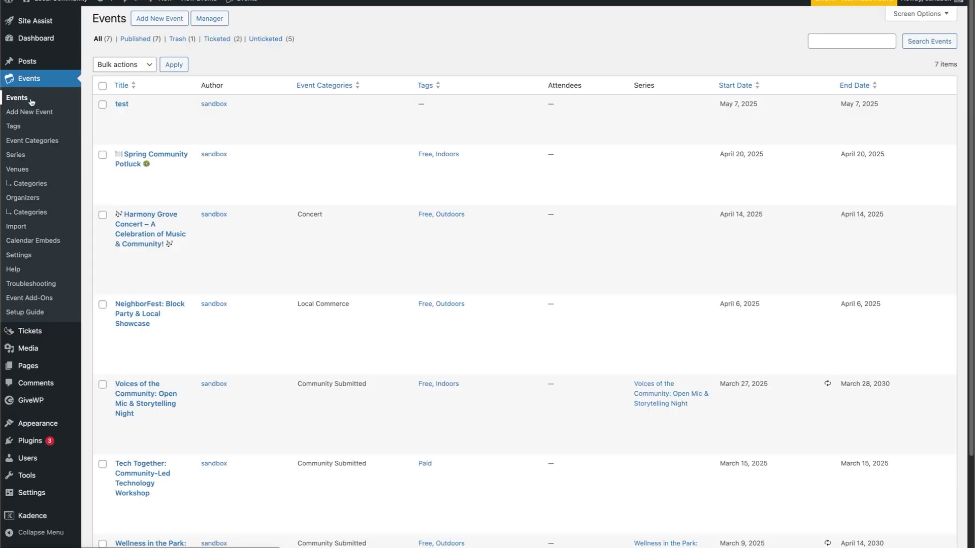
scroll(492, 172, down, 5)
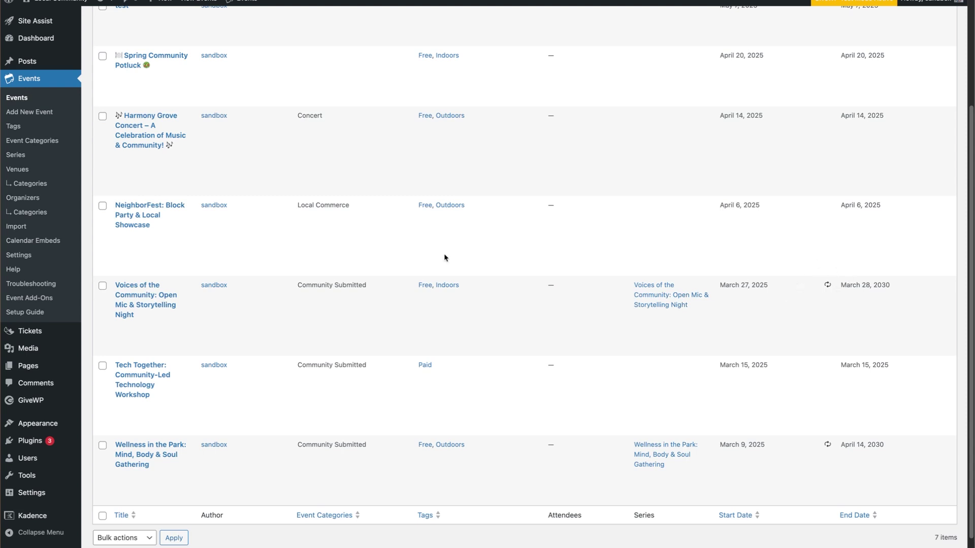
click(16, 155)
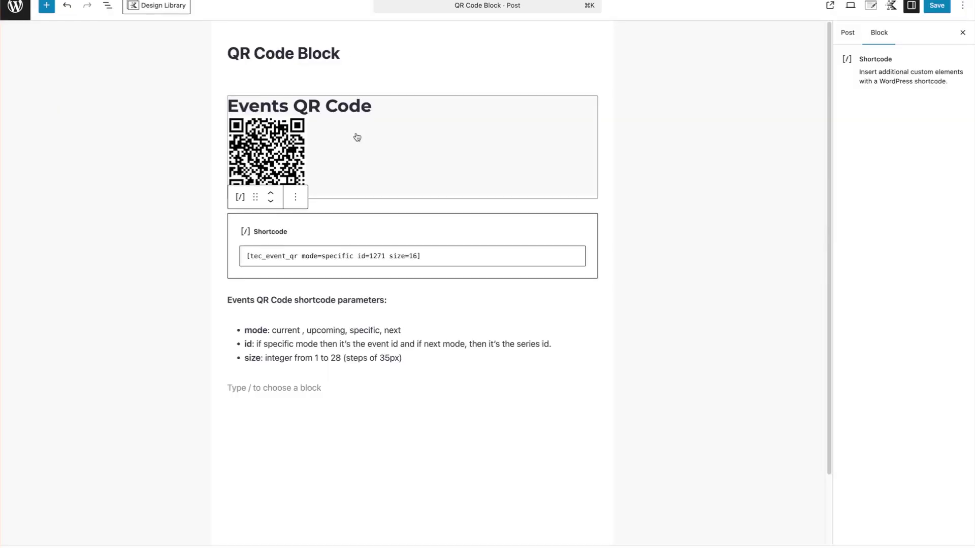
Set the Events QR Code widget's redirection behavior to a specific event ID.
click(355, 136)
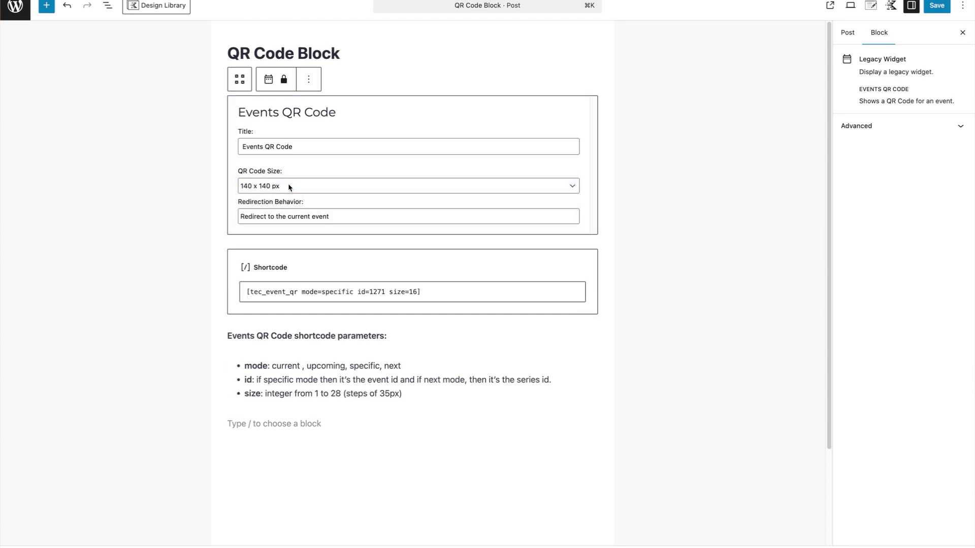
click(360, 220)
click(372, 227)
click(377, 221)
click(377, 226)
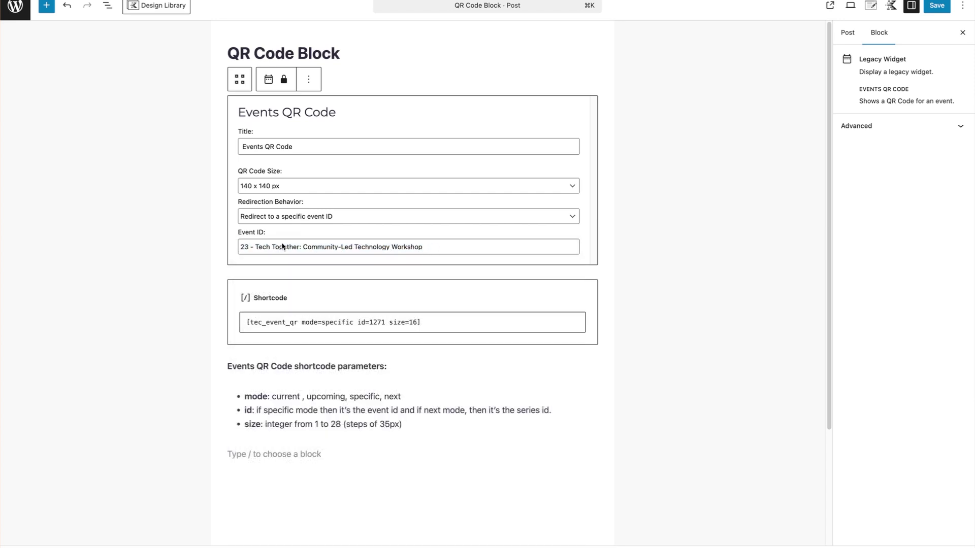
Set the Events QR Code widget to redirect to the next event in a series, and save the post.
click(368, 221)
click(369, 228)
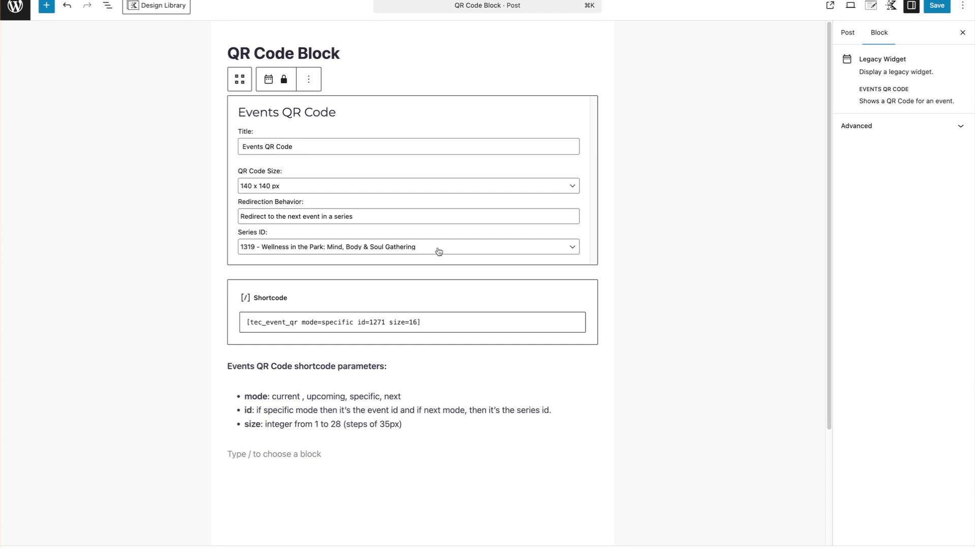
key(super+s)
Examine the mode, id and size parameters in the QR code shortcode and their allowed values in the list below it.
scroll(445, 250, down, 3)
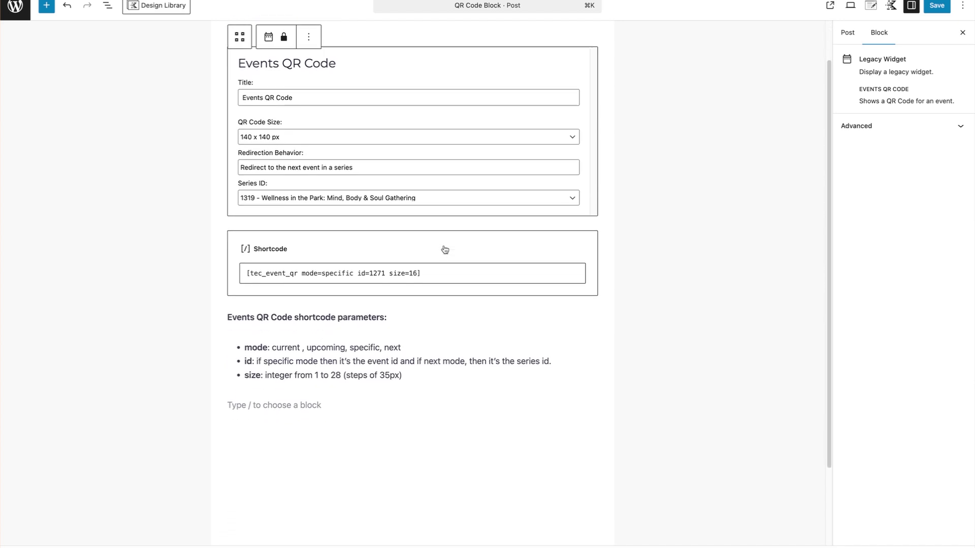
scroll(445, 249, down, 2)
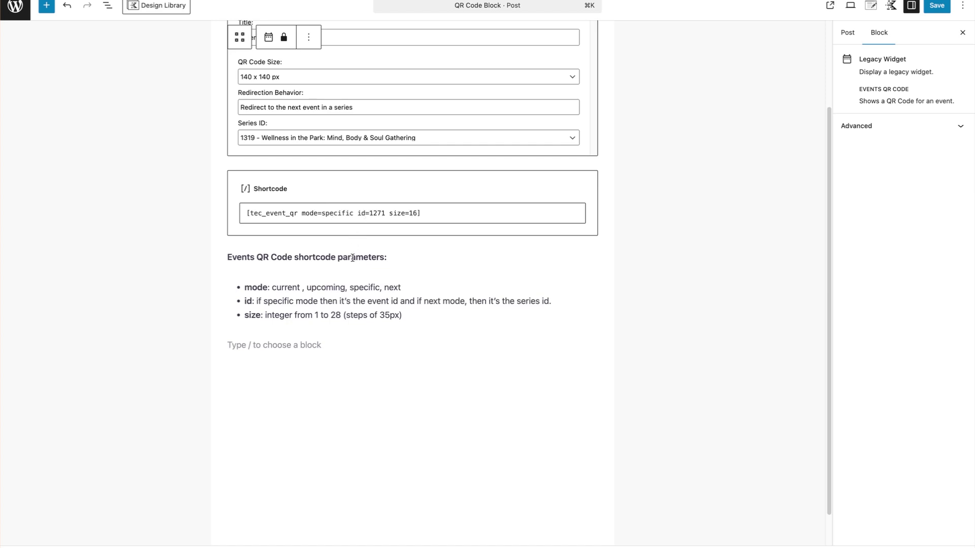
click(303, 212)
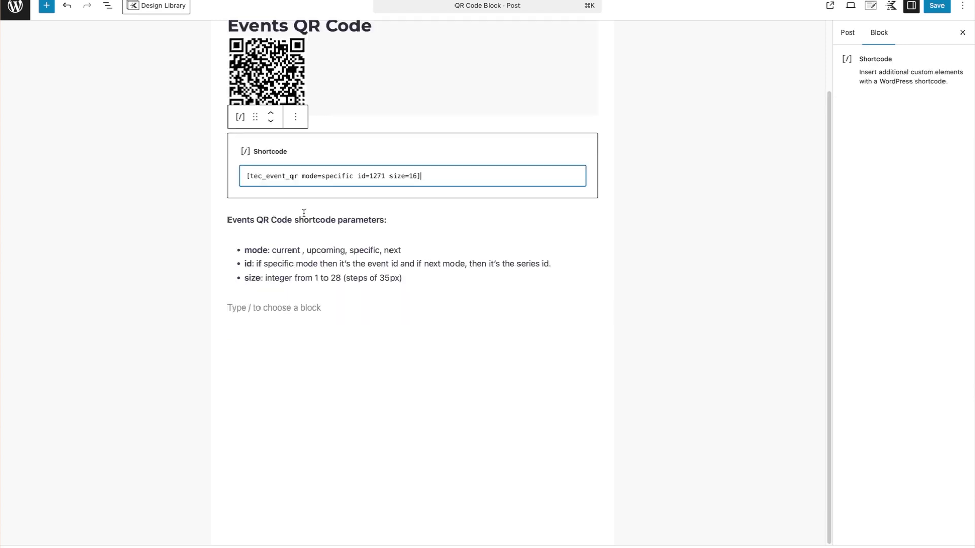
double_click(305, 176)
click(356, 176)
drag(393, 175, 408, 177)
click(408, 244)
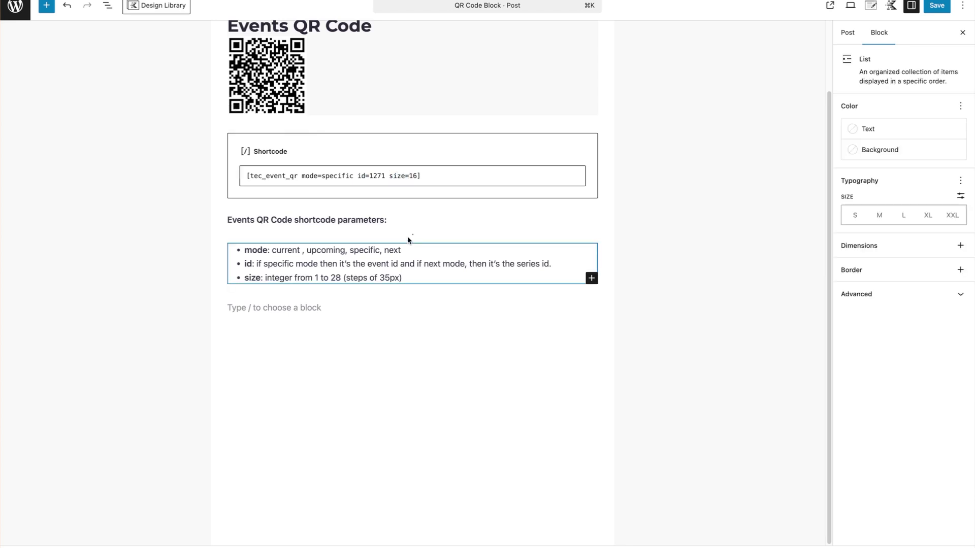
click(393, 322)
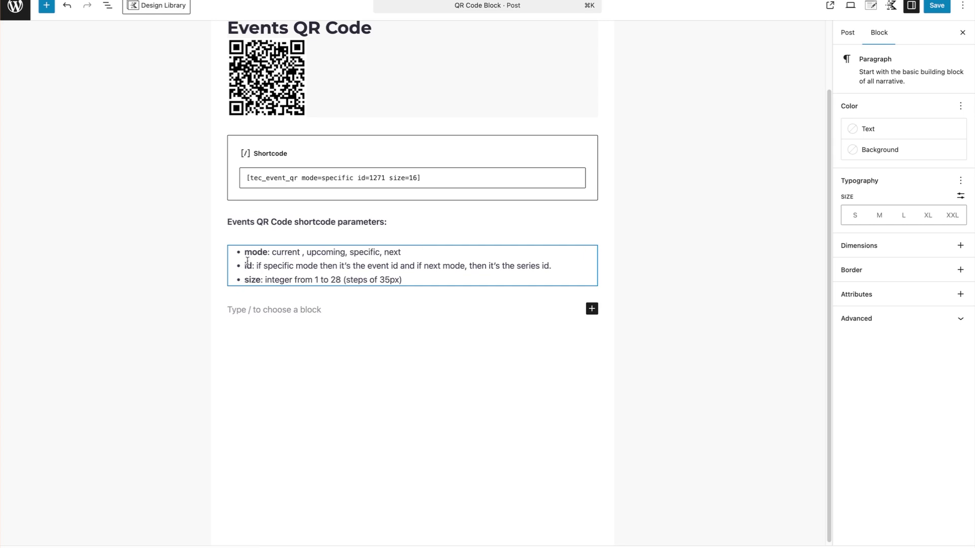
drag(272, 251, 401, 252)
click(353, 331)
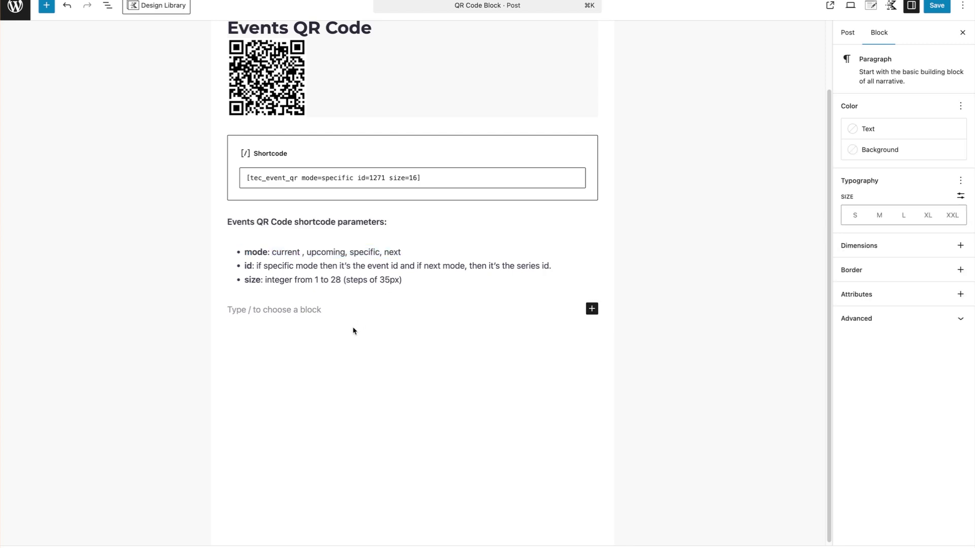
Review the Events QR Code widget's settings and go back to the shortcode block.
click(353, 88)
click(284, 162)
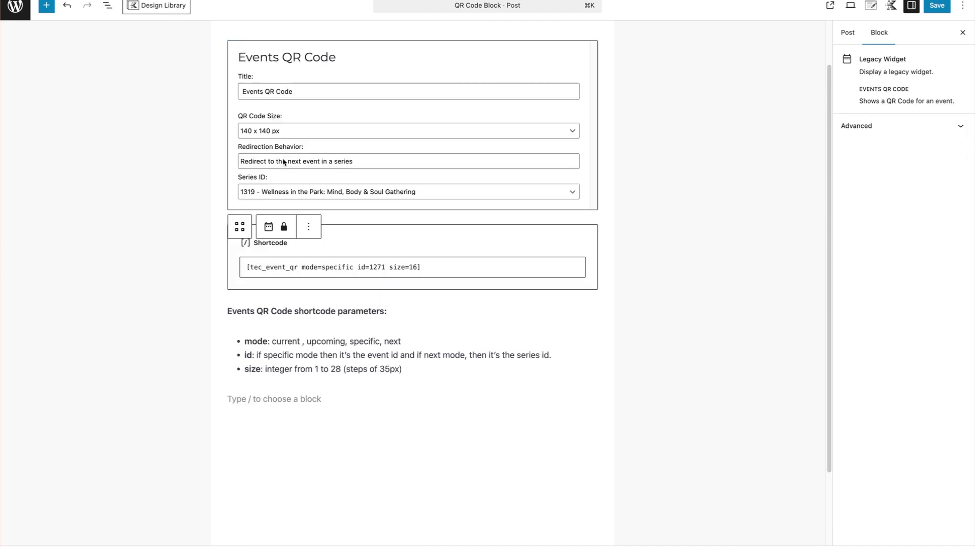
click(355, 267)
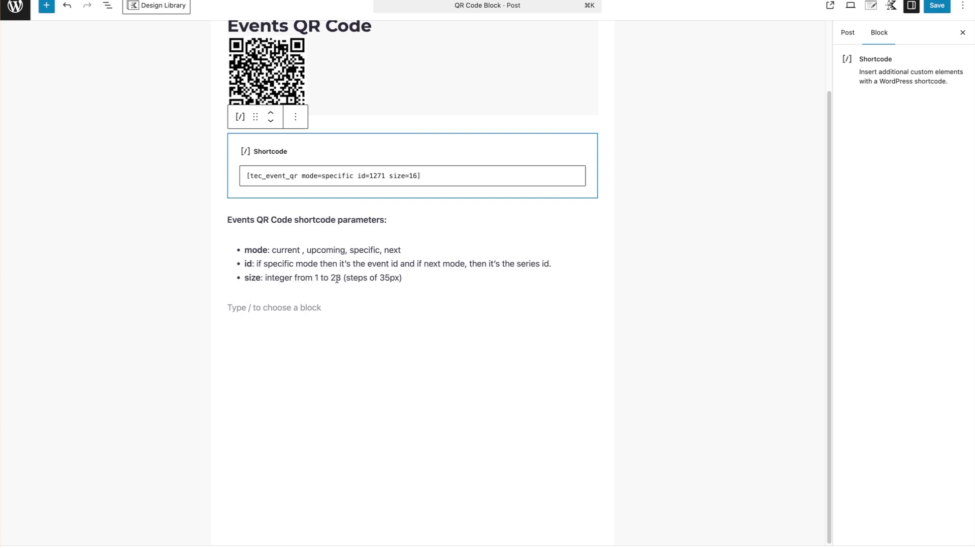
Save the QR Code Block post and inspect the widget and shortcode QR codes on its published page.
click(419, 177)
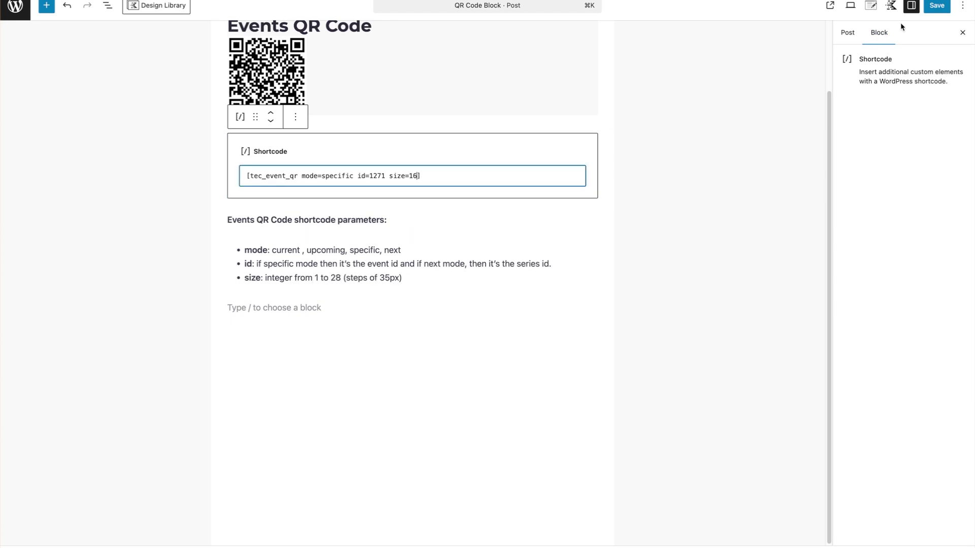
key(super+s)
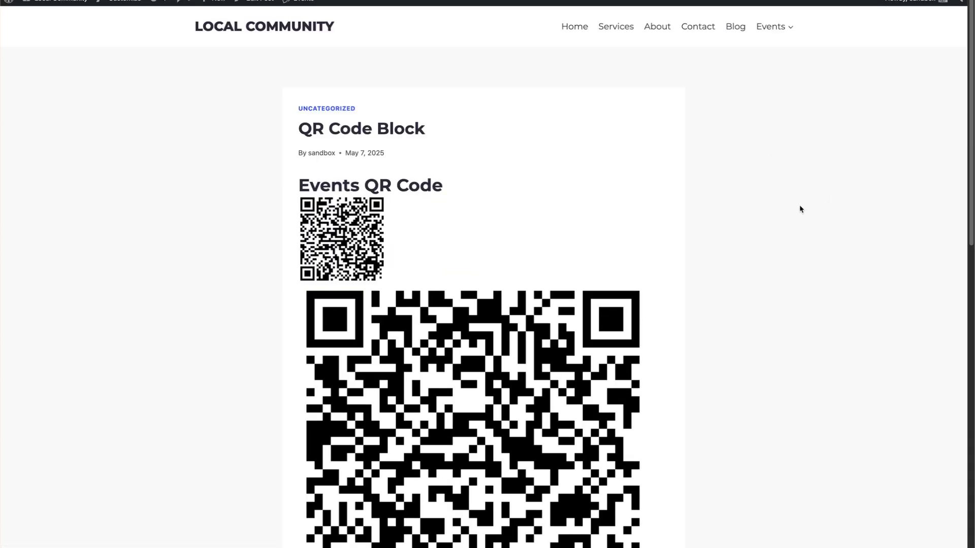
scroll(775, 203, down, 4)
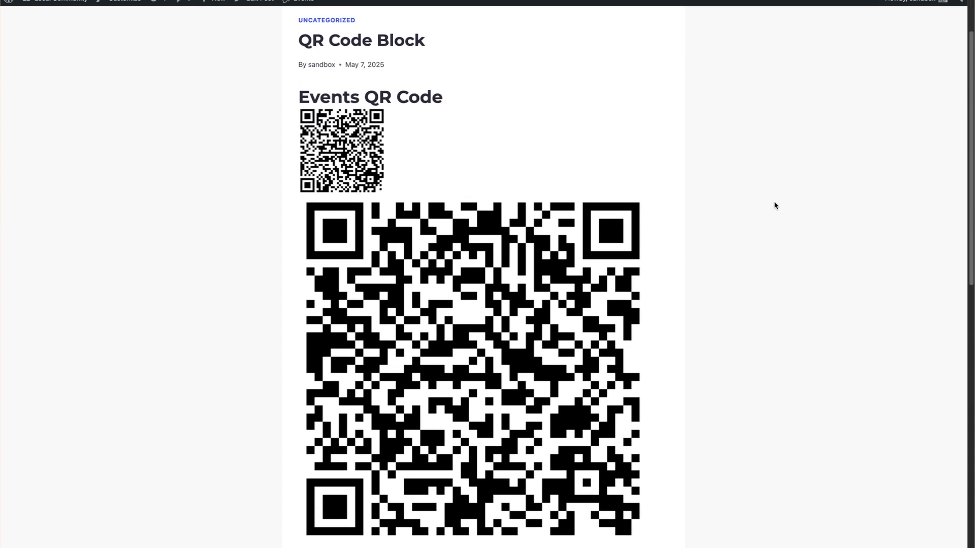